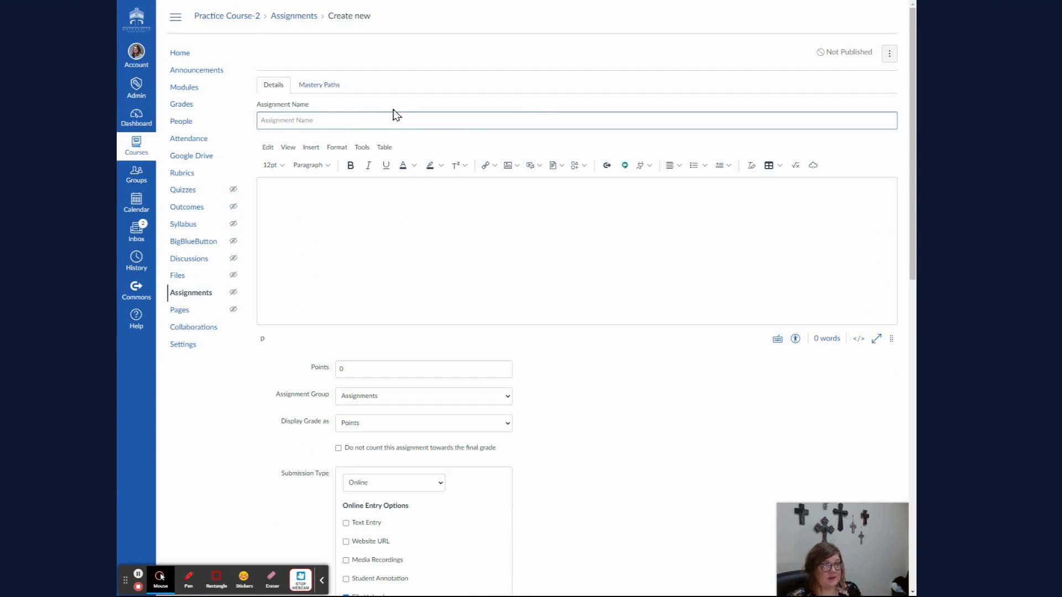
- Name the new assignment "Peer Review: Rough Draft #1"
{"action": "type", "text": "P"}
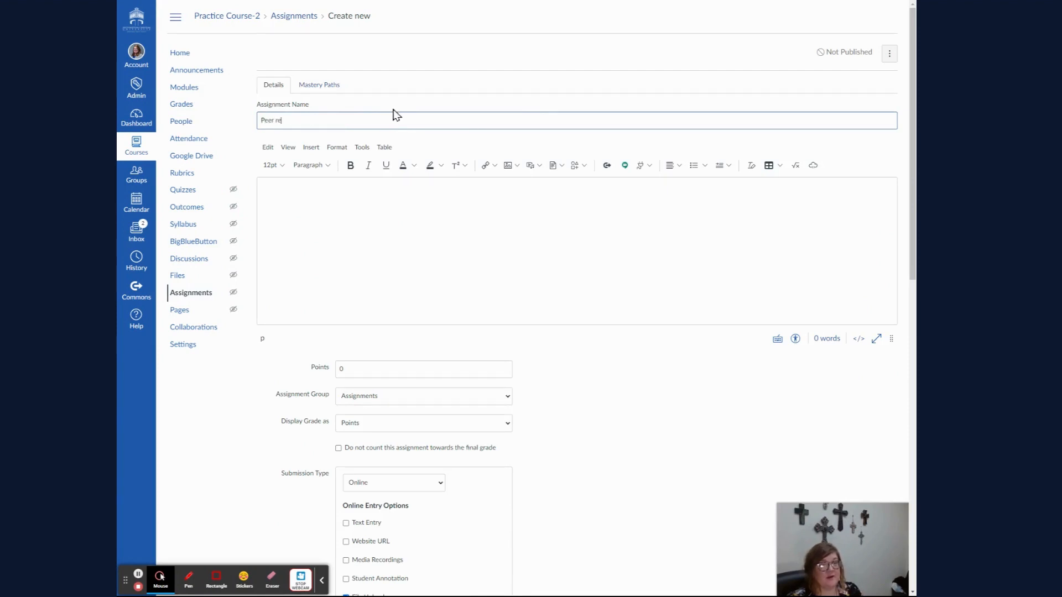
{"action": "type", "text": "eer REv"}
{"action": "type", "text": "#1"}
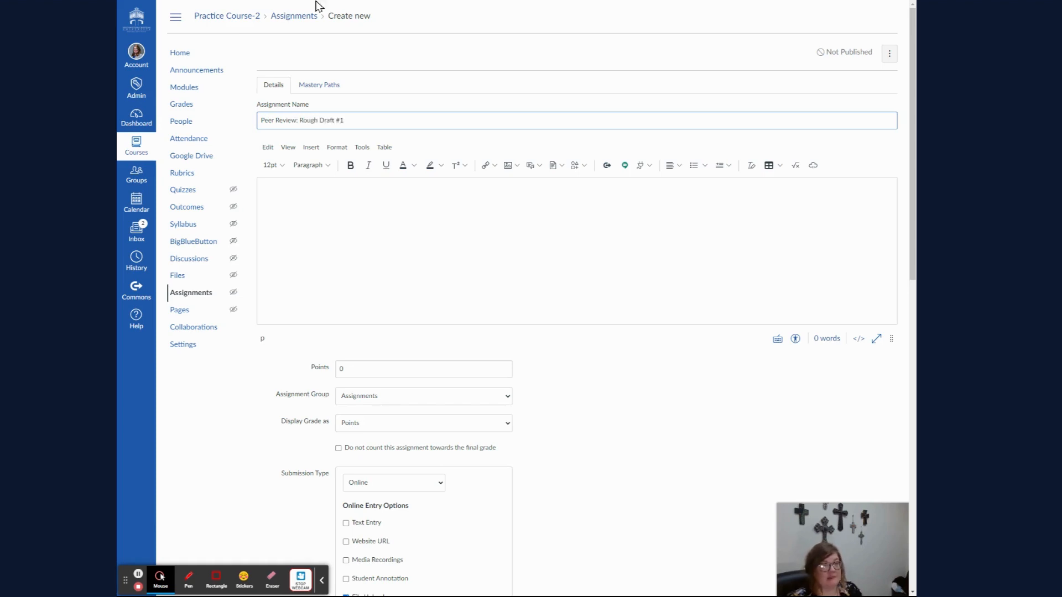
- Set the assignment's points to 25
{"action": "left_click", "coordinate": [301, 213]}
{"action": "scroll", "coordinate": [310, 217], "scroll_direction": "down", "scroll_amount": 3}
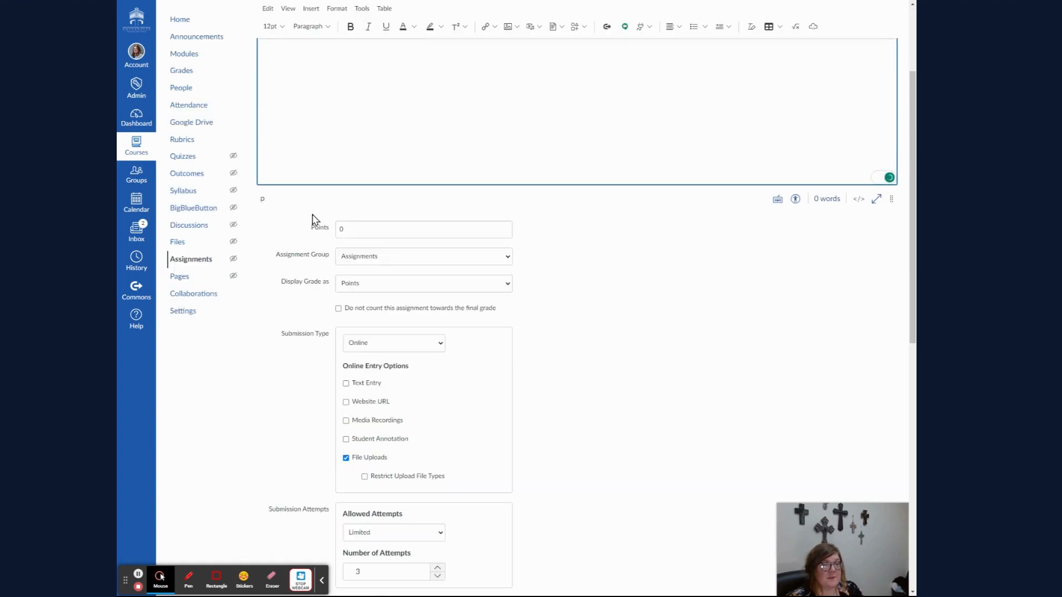
{"action": "double_click", "coordinate": [390, 228]}
{"action": "type", "text": "2"}
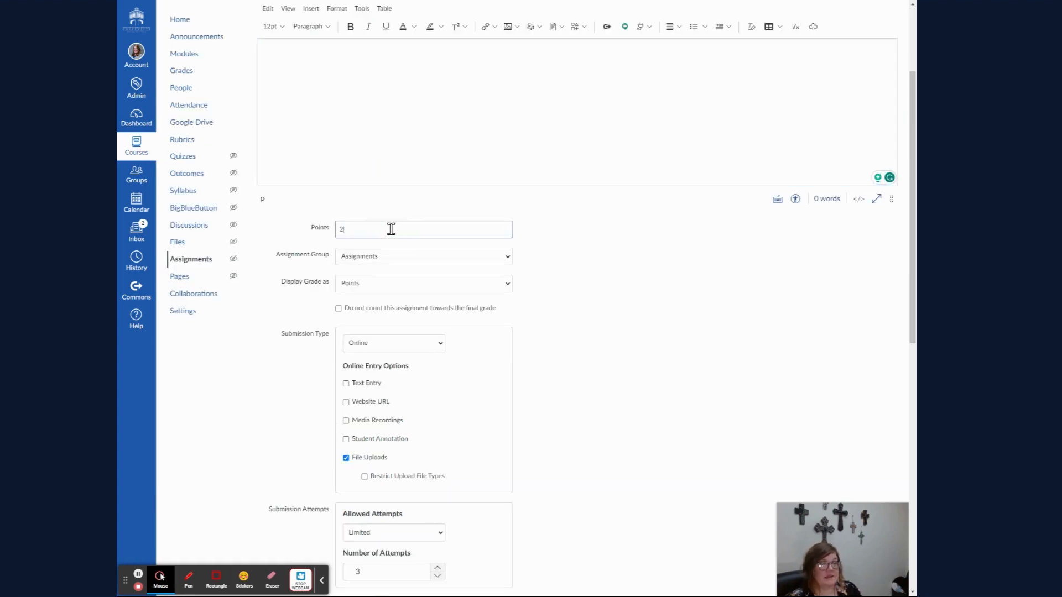
{"action": "type", "text": "5"}
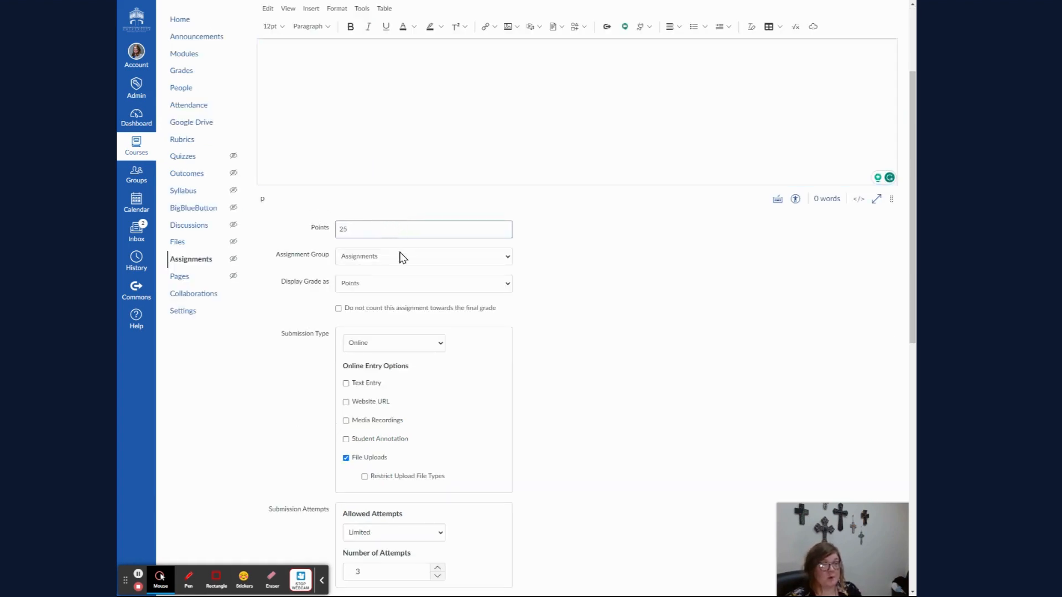
{"action": "left_click", "coordinate": [399, 254]}
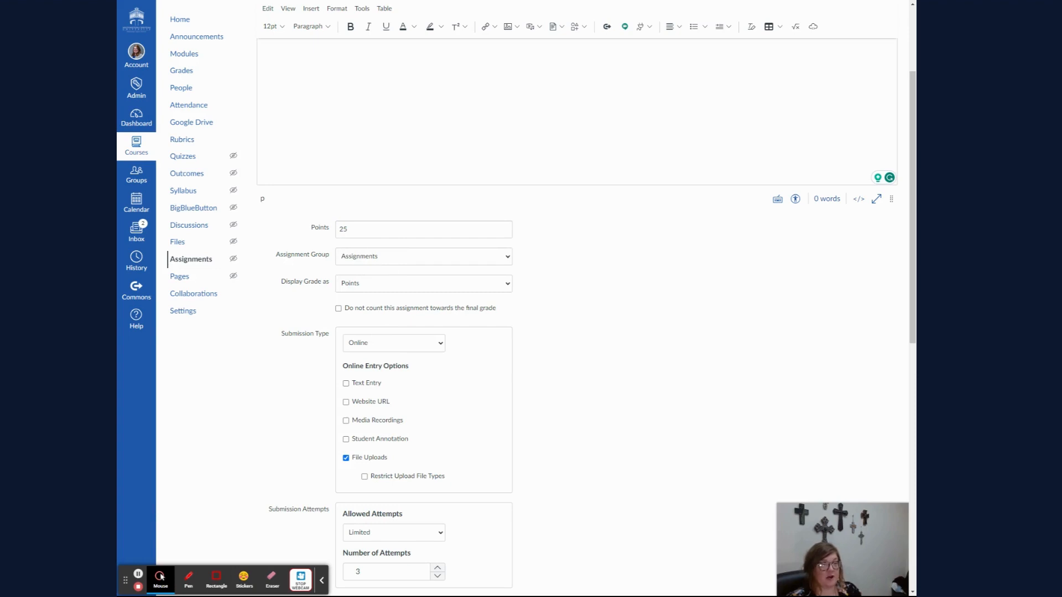
{"action": "left_click", "coordinate": [394, 258]}
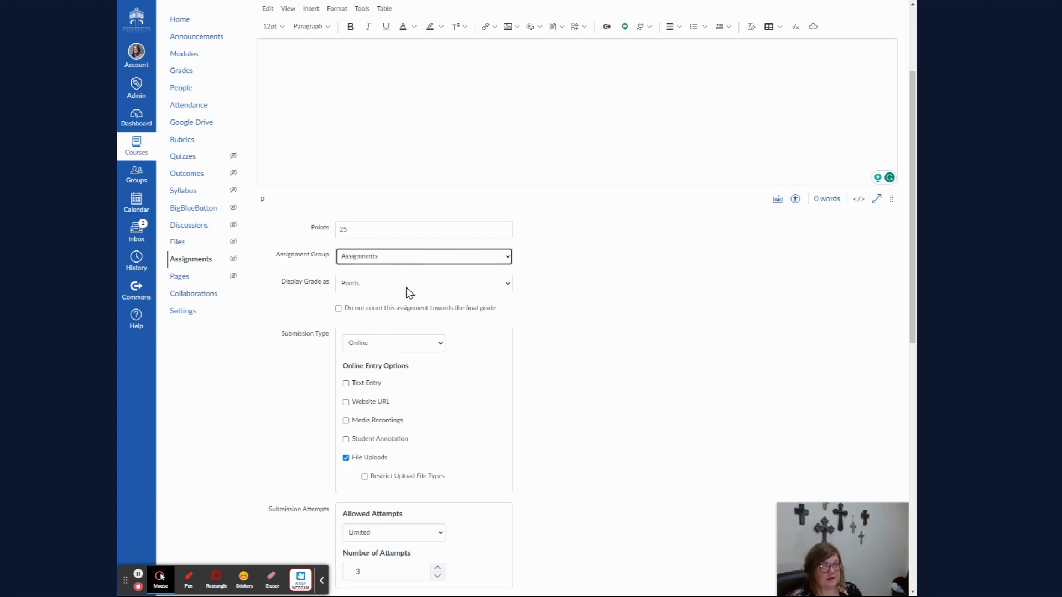
- Set plagiarism review to Turnitin, excluding bibliography and quotes from similarity reports
{"action": "scroll", "coordinate": [406, 293], "scroll_direction": "down", "scroll_amount": 3}
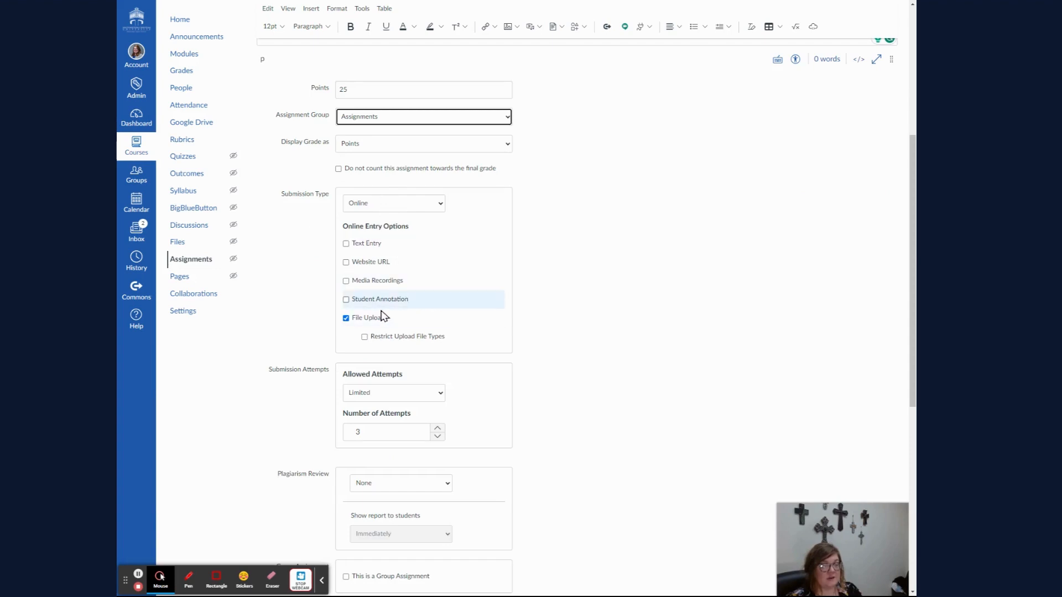
{"action": "scroll", "coordinate": [381, 315], "scroll_direction": "down", "scroll_amount": 3}
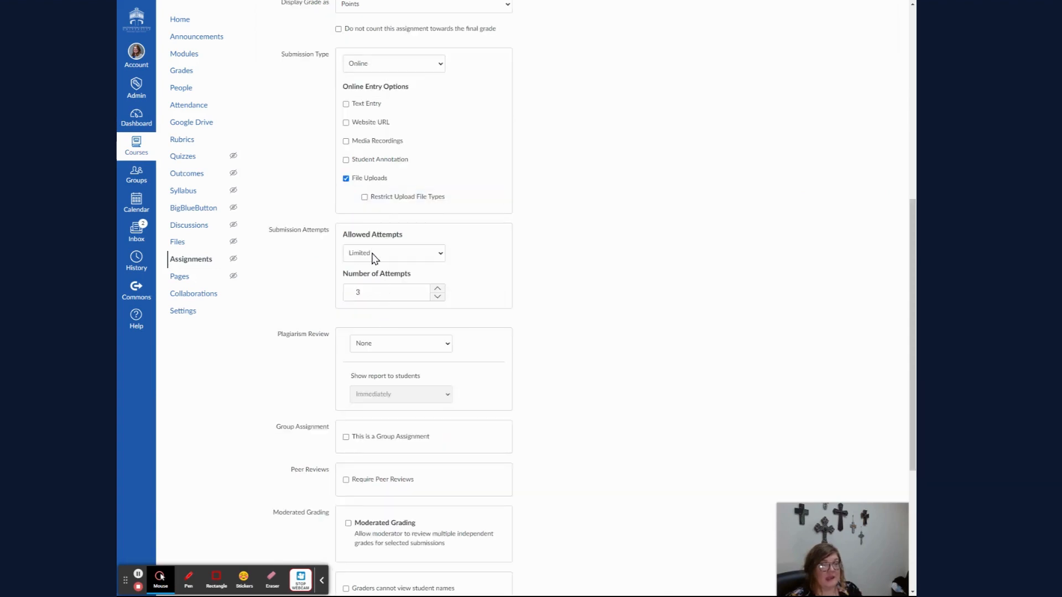
{"action": "left_click", "coordinate": [381, 344]}
{"action": "left_click", "coordinate": [372, 365]}
{"action": "scroll", "coordinate": [331, 364], "scroll_direction": "down", "scroll_amount": 3}
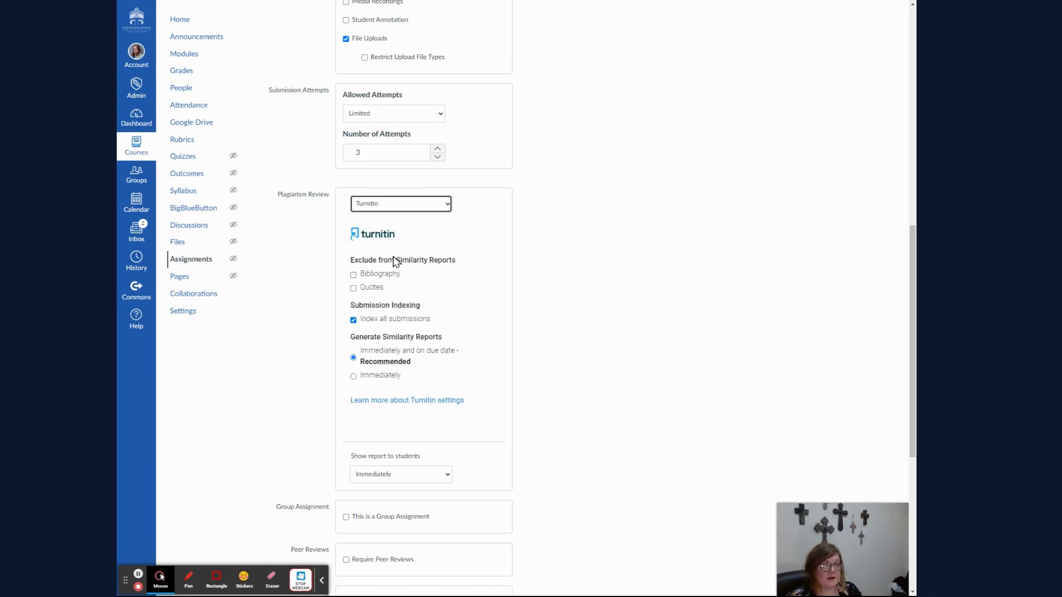
{"action": "scroll", "coordinate": [395, 260], "scroll_direction": "down", "scroll_amount": 3}
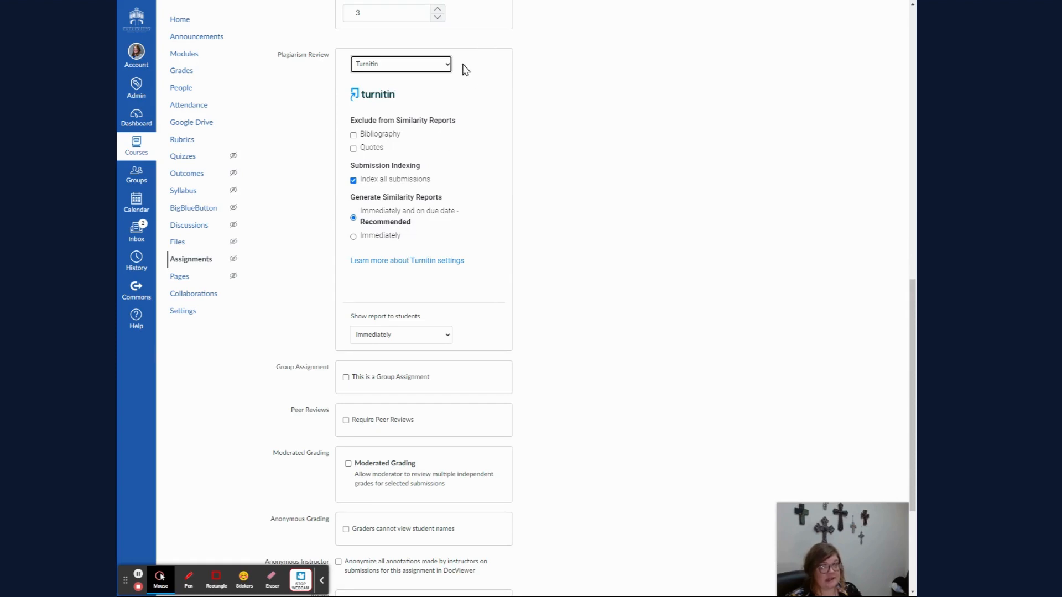
{"action": "left_click", "coordinate": [372, 134]}
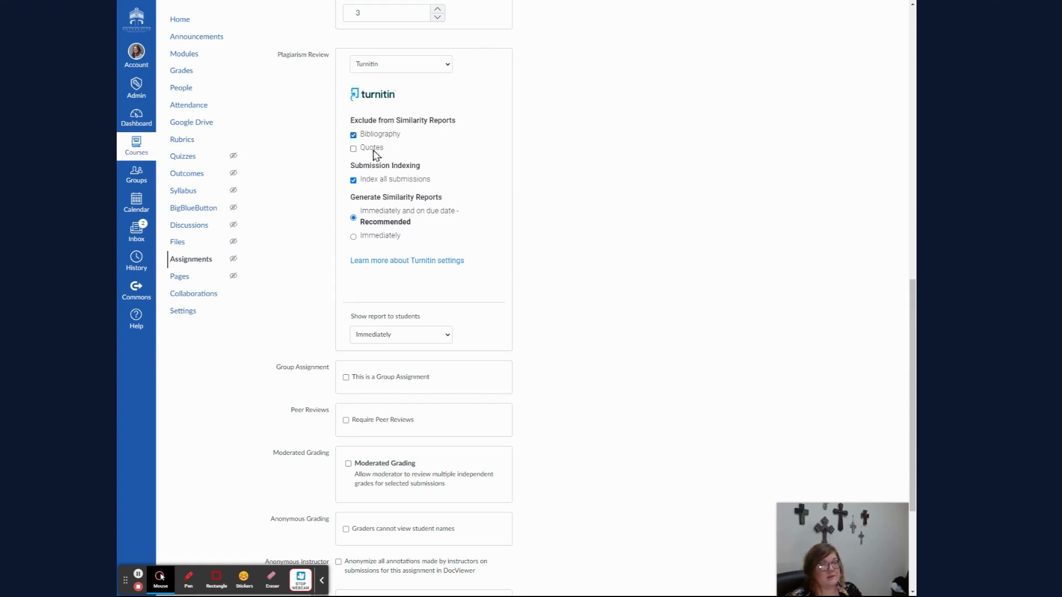
{"action": "left_click", "coordinate": [372, 147]}
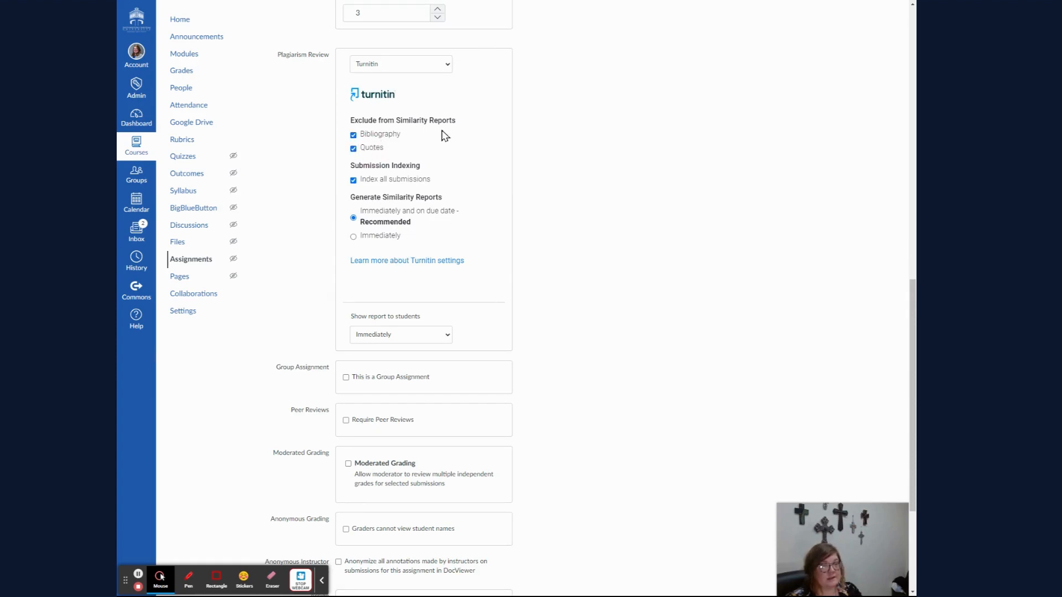
- Require peer reviews, assigned automatically with 2 reviews per user
{"action": "scroll", "coordinate": [442, 138], "scroll_direction": "down", "scroll_amount": 3}
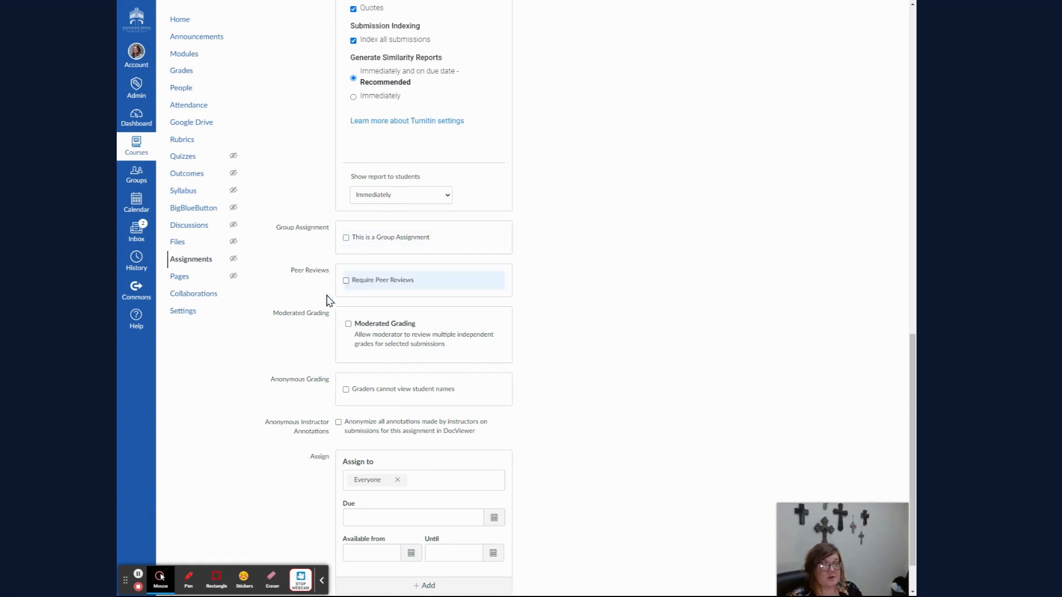
{"action": "left_click", "coordinate": [345, 282]}
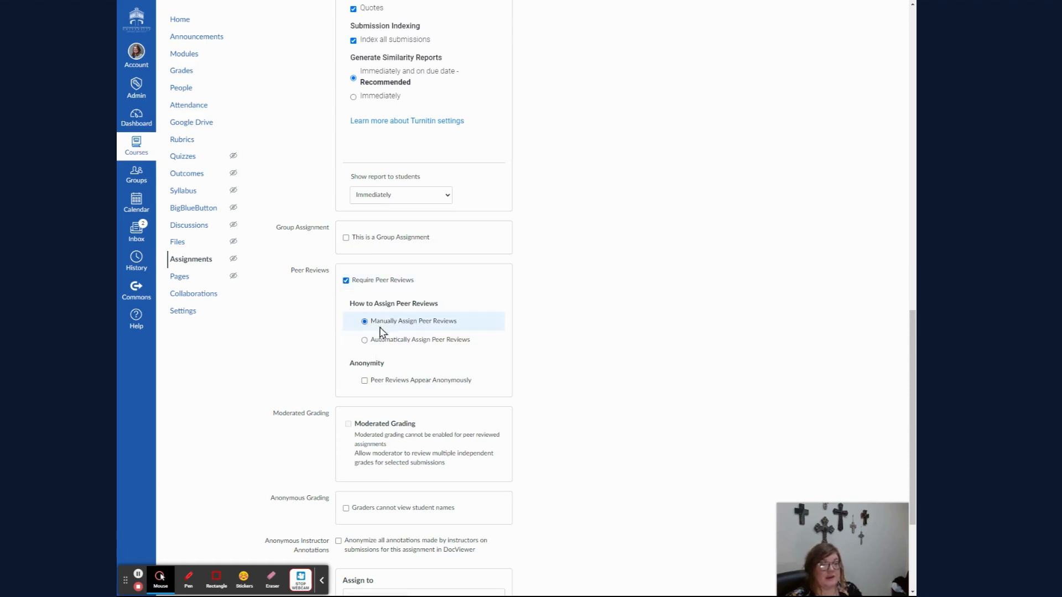
{"action": "left_click", "coordinate": [403, 343]}
{"action": "double_click", "coordinate": [386, 377]}
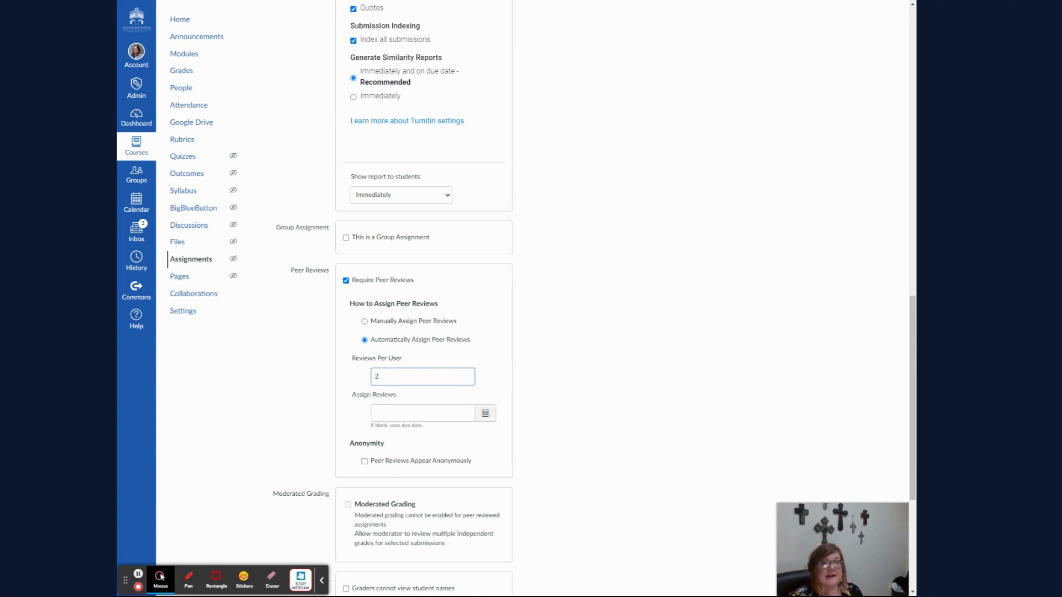
- Set the assignment's due date to Sep 29, 2023, 11:59 PM
{"action": "scroll", "coordinate": [483, 292], "scroll_direction": "down", "scroll_amount": 3}
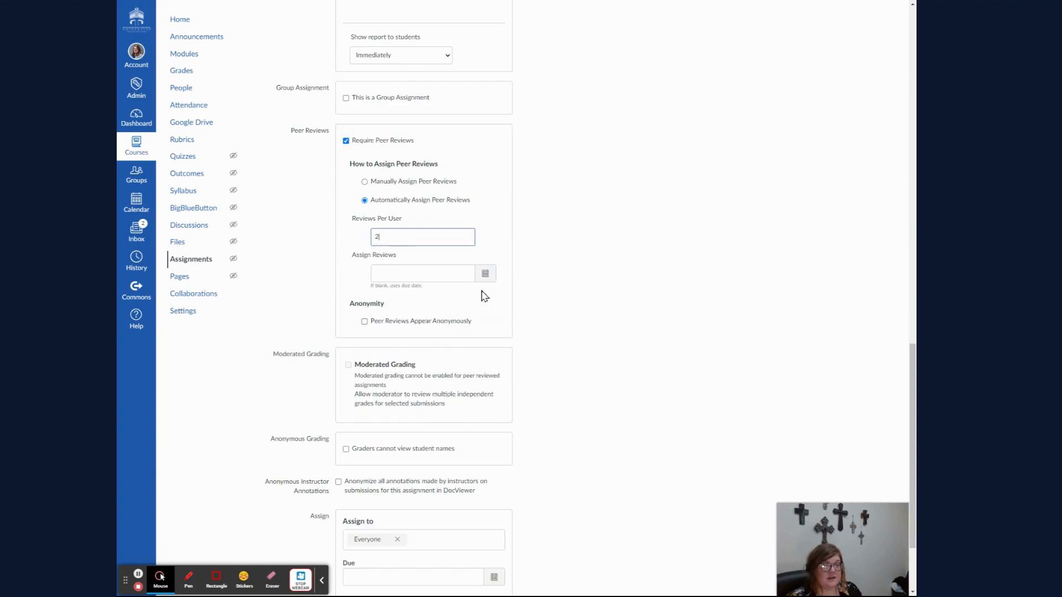
{"action": "scroll", "coordinate": [494, 298], "scroll_direction": "down", "scroll_amount": 2}
{"action": "left_click", "coordinate": [494, 461]}
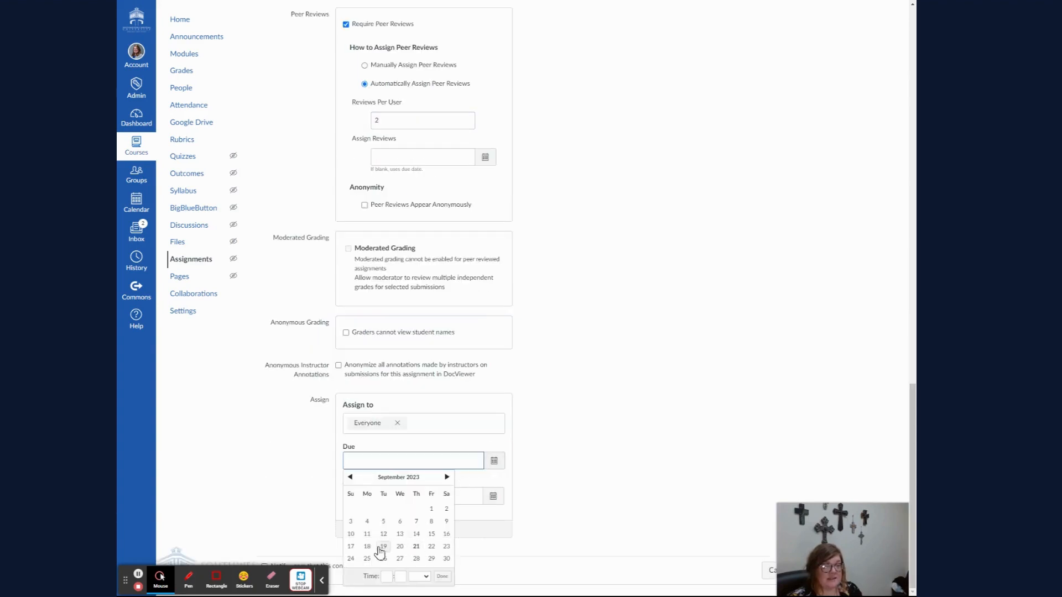
{"action": "left_click", "coordinate": [432, 558]}
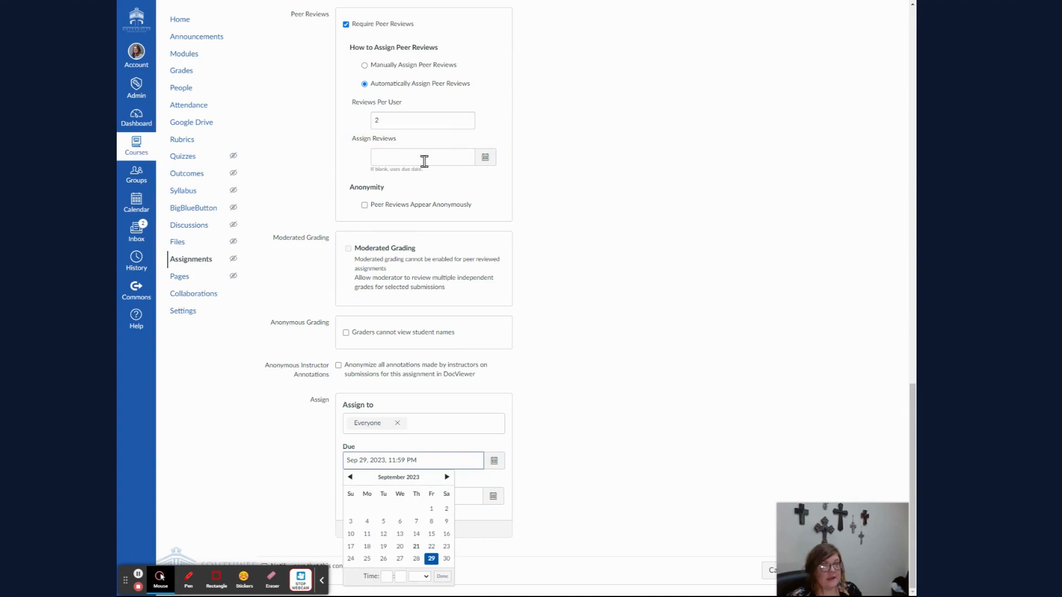
- Set the peer review assignment date to Oct 2, 2023
{"action": "left_click", "coordinate": [457, 157]}
{"action": "left_click", "coordinate": [485, 157]}
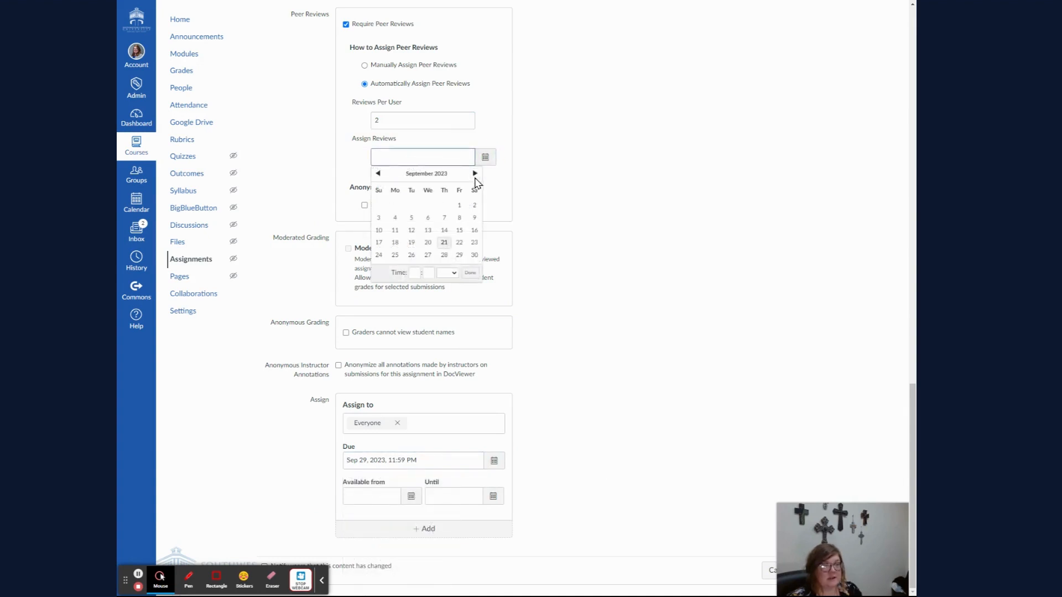
{"action": "left_click", "coordinate": [475, 174]}
{"action": "left_click", "coordinate": [395, 206]}
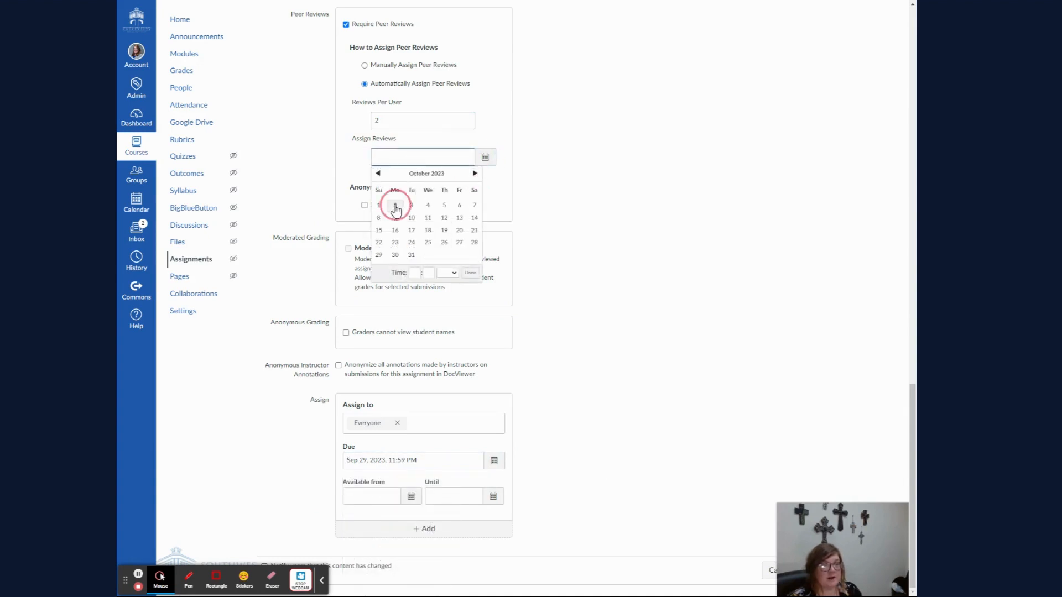
{"action": "left_click", "coordinate": [543, 194]}
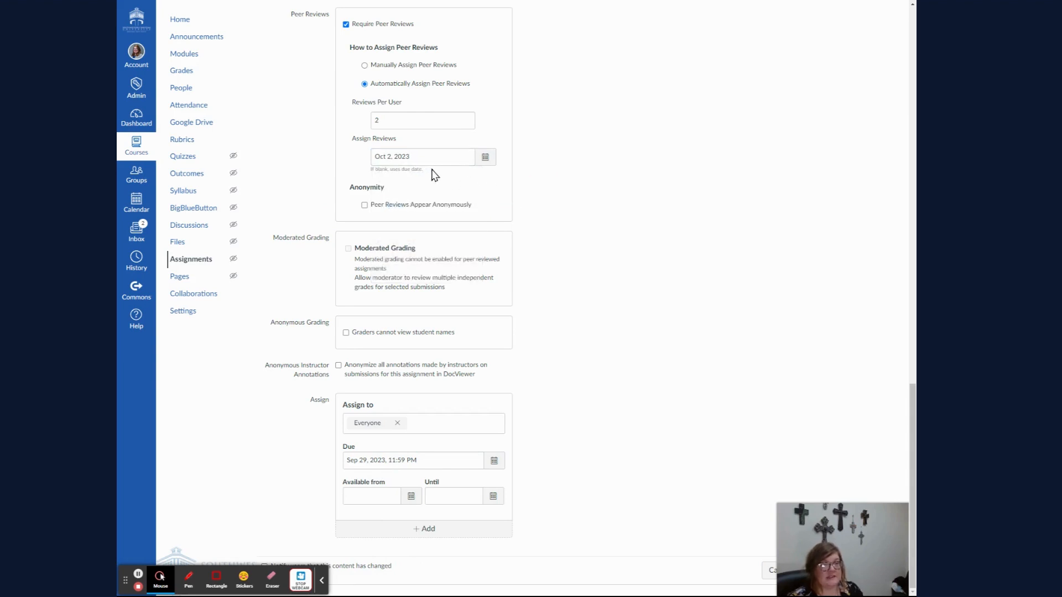
{"action": "left_click", "coordinate": [485, 160]}
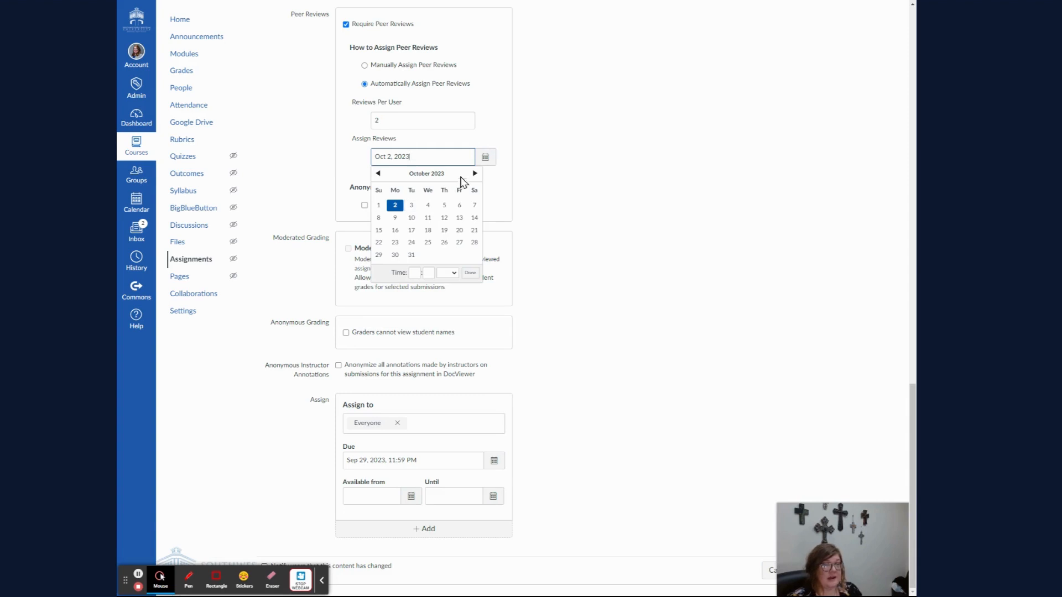
{"action": "left_click", "coordinate": [505, 136]}
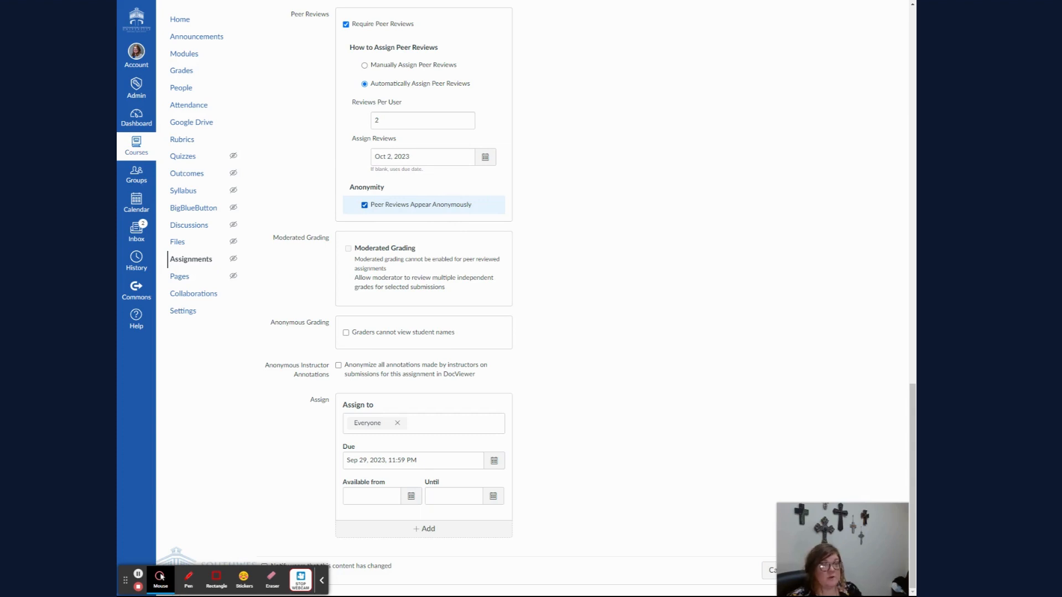
{"action": "left_click", "coordinate": [382, 205]}
{"action": "left_click", "coordinate": [416, 206]}
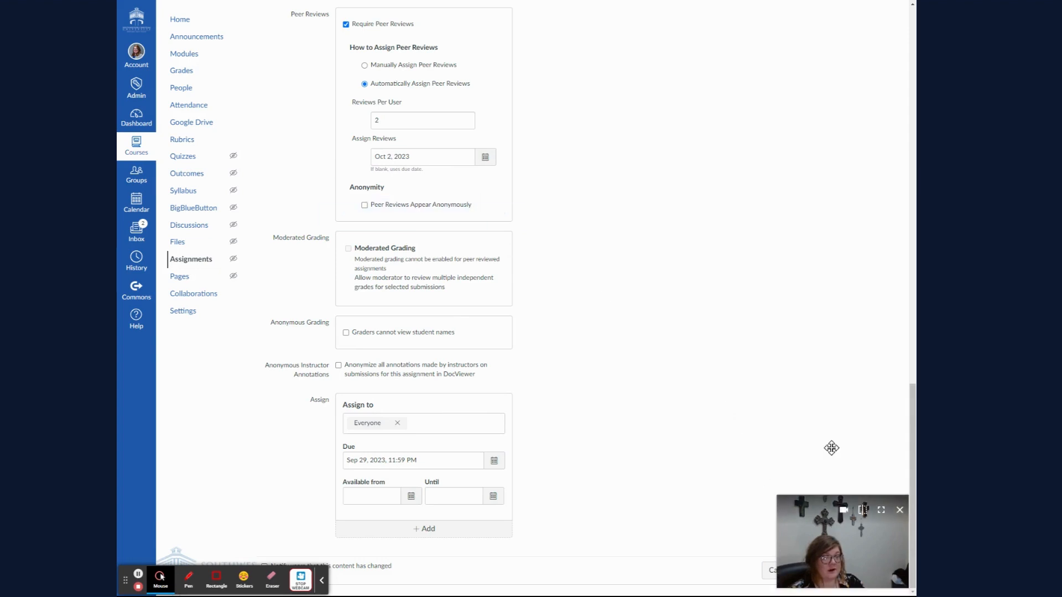
- Save the assignment
{"action": "left_click", "coordinate": [830, 572]}
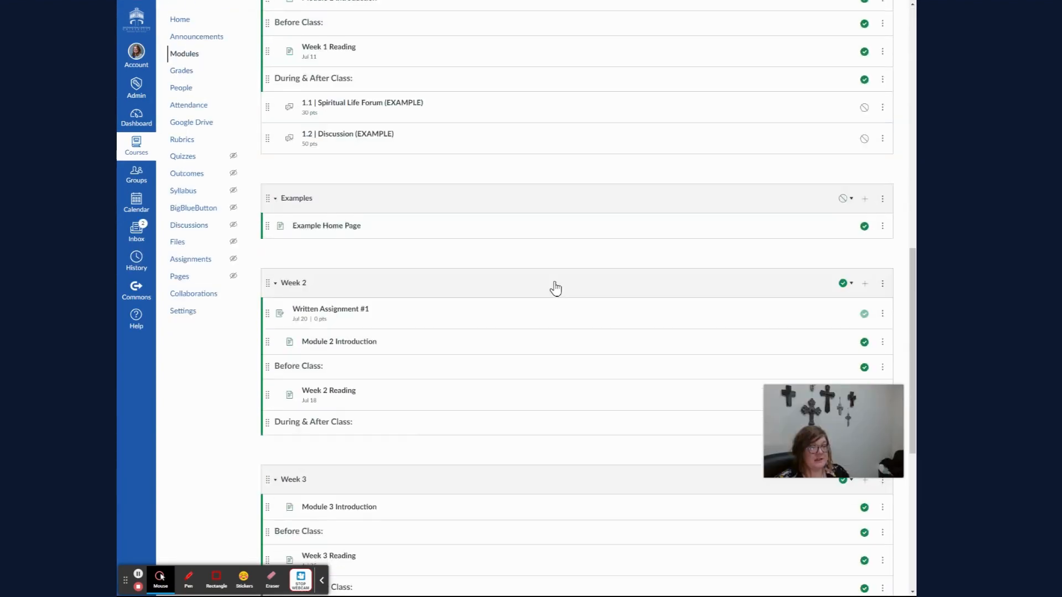
- Add the Peer Review: Rough Draft #1 assignment to the Week 5 module
{"action": "scroll", "coordinate": [553, 287], "scroll_direction": "down", "scroll_amount": 7}
{"action": "left_click_drag", "start_coordinate": [838, 417], "coordinate": [852, 33]}
{"action": "left_click", "coordinate": [863, 420]}
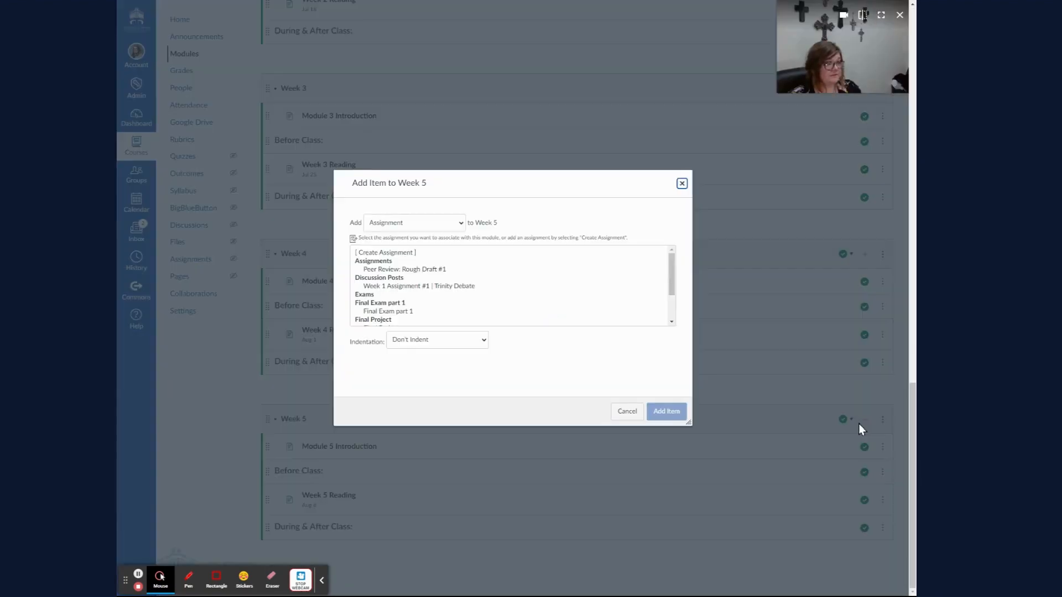
{"action": "left_click", "coordinate": [430, 270]}
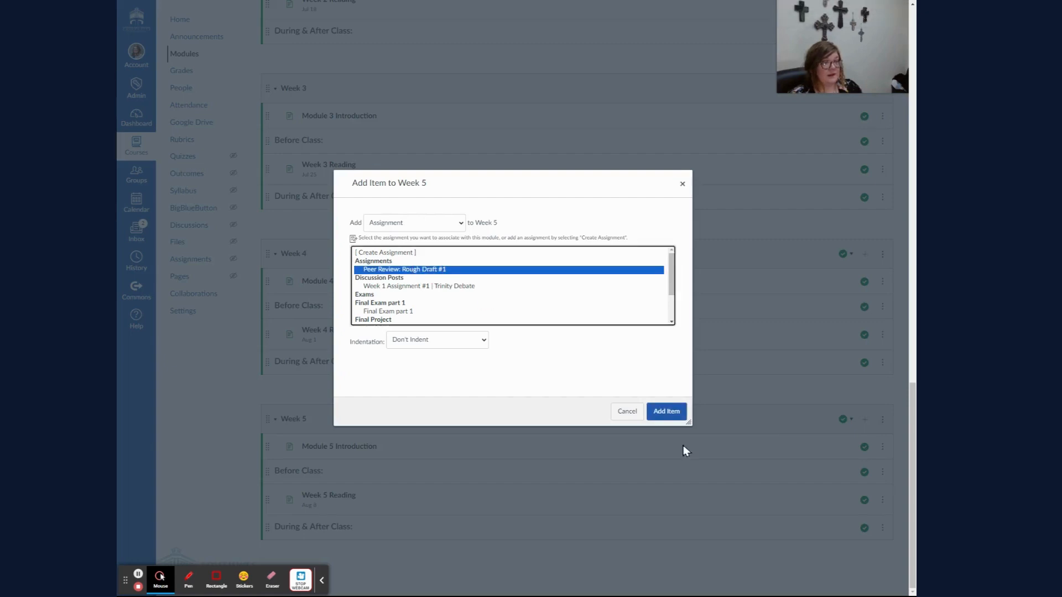
{"action": "left_click", "coordinate": [666, 412]}
- Open the assignment from the Week 5 module and view its peer reviews page
{"action": "scroll", "coordinate": [417, 489], "scroll_direction": "down", "scroll_amount": 1}
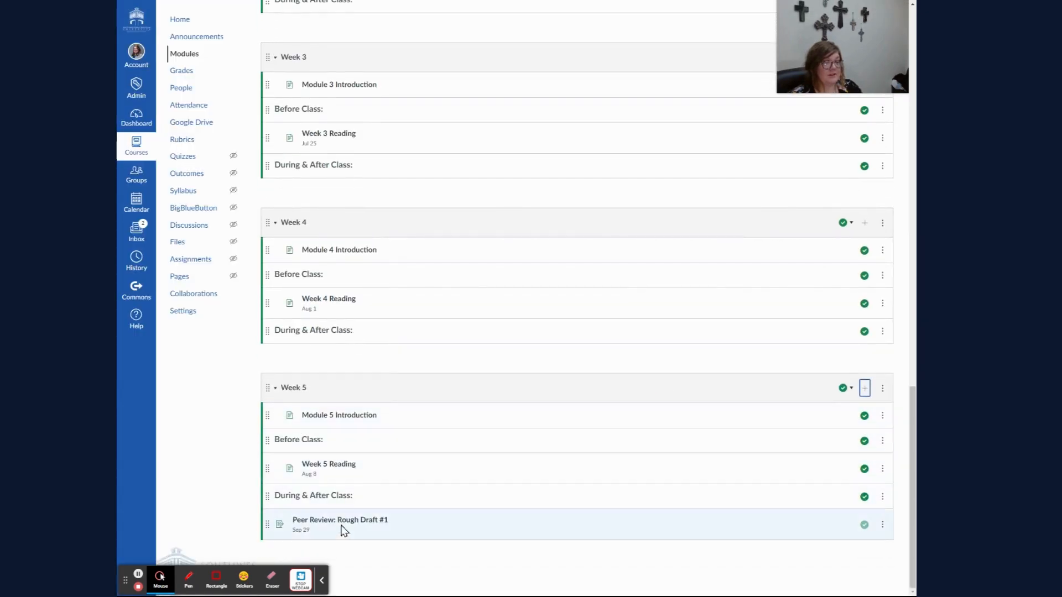
{"action": "scroll", "coordinate": [535, 542], "scroll_direction": "down", "scroll_amount": 1}
{"action": "left_click", "coordinate": [535, 542]}
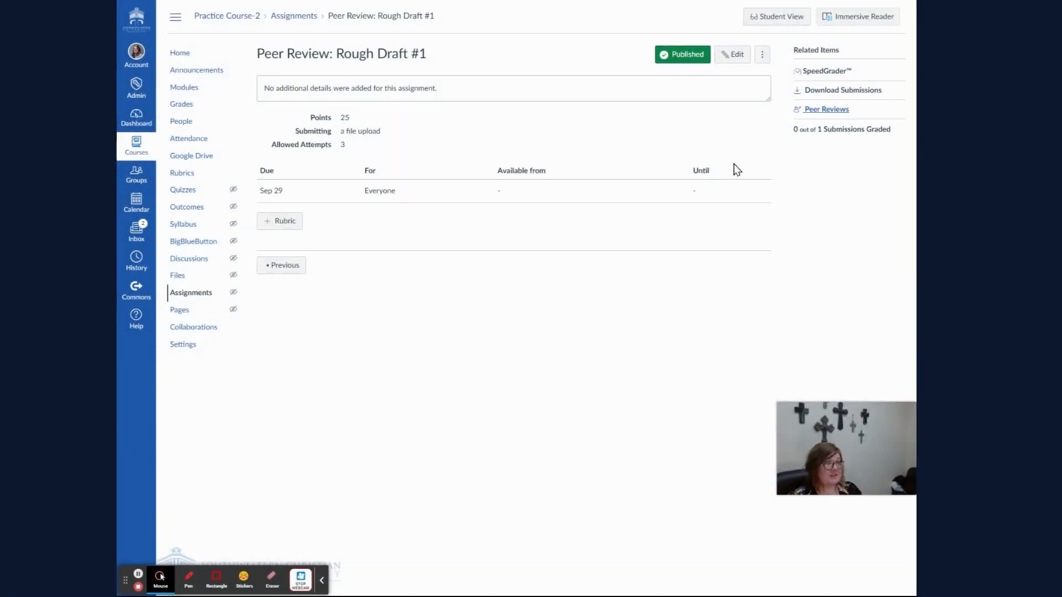
{"action": "left_click", "coordinate": [806, 113]}
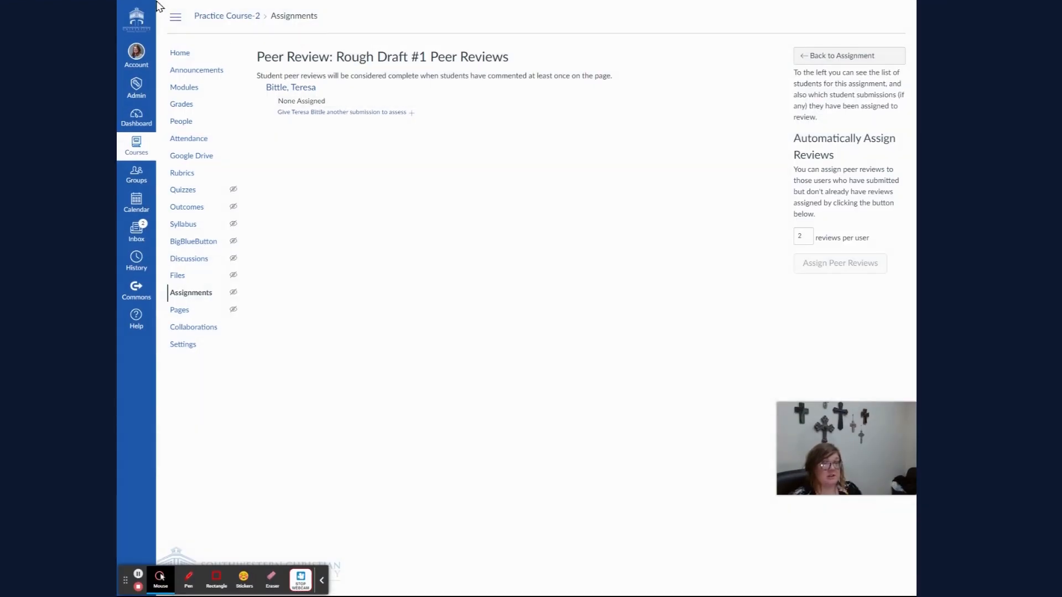
- Examine the assignment and its submitted draft in student view, and exit student view
{"action": "left_click", "coordinate": [811, 56]}
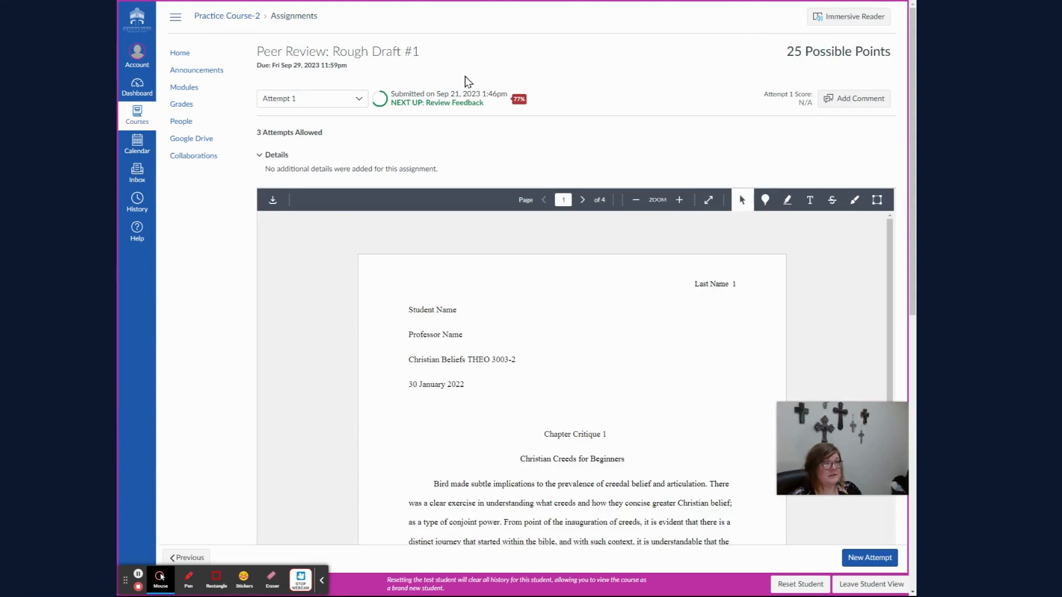
{"action": "scroll", "coordinate": [464, 82], "scroll_direction": "down", "scroll_amount": 20}
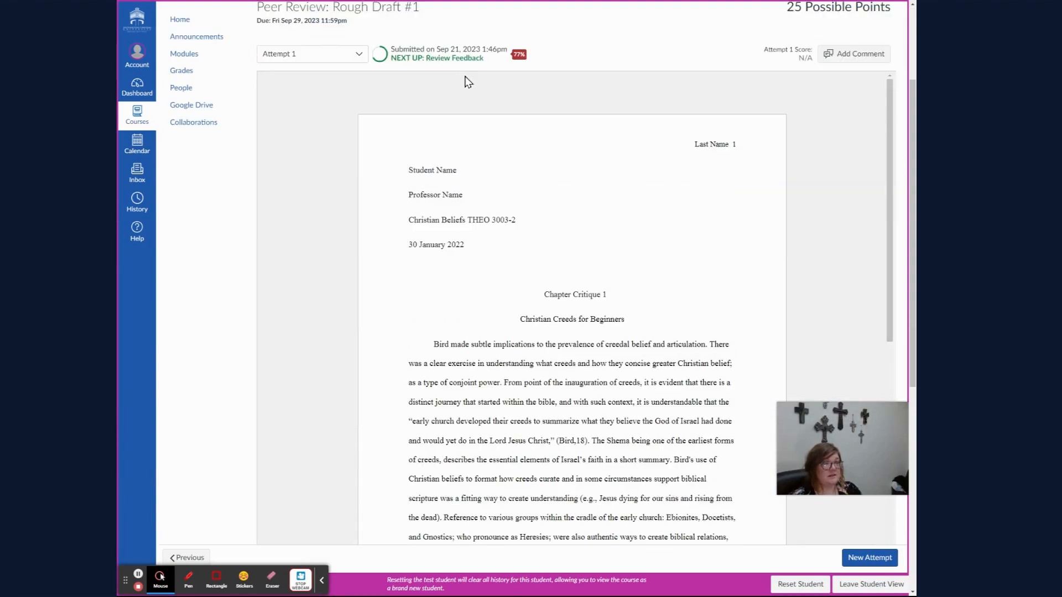
{"action": "scroll", "coordinate": [463, 80], "scroll_direction": "up", "scroll_amount": 20}
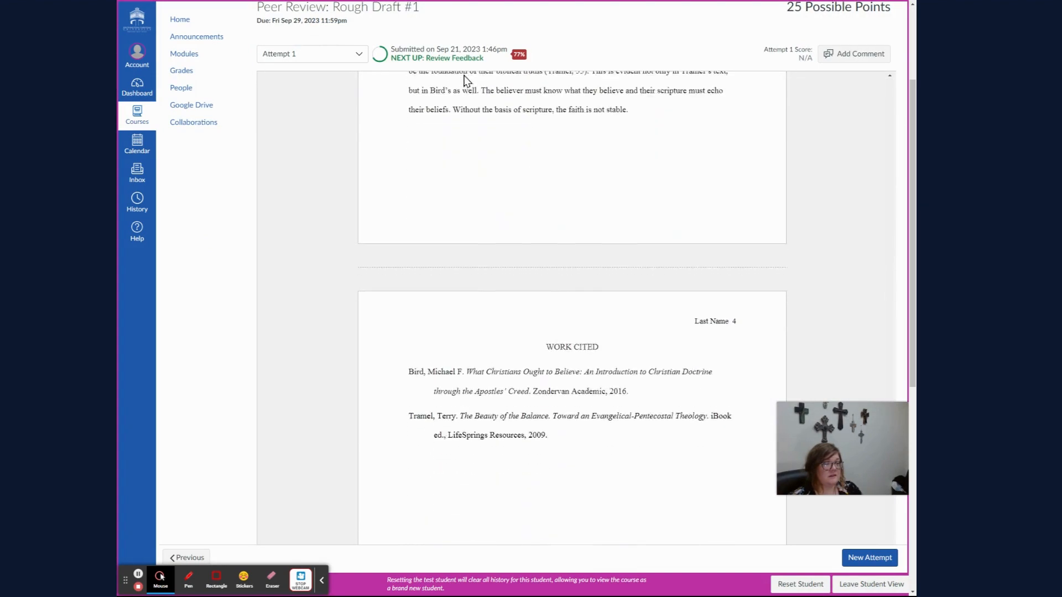
{"action": "left_click", "coordinate": [359, 54]}
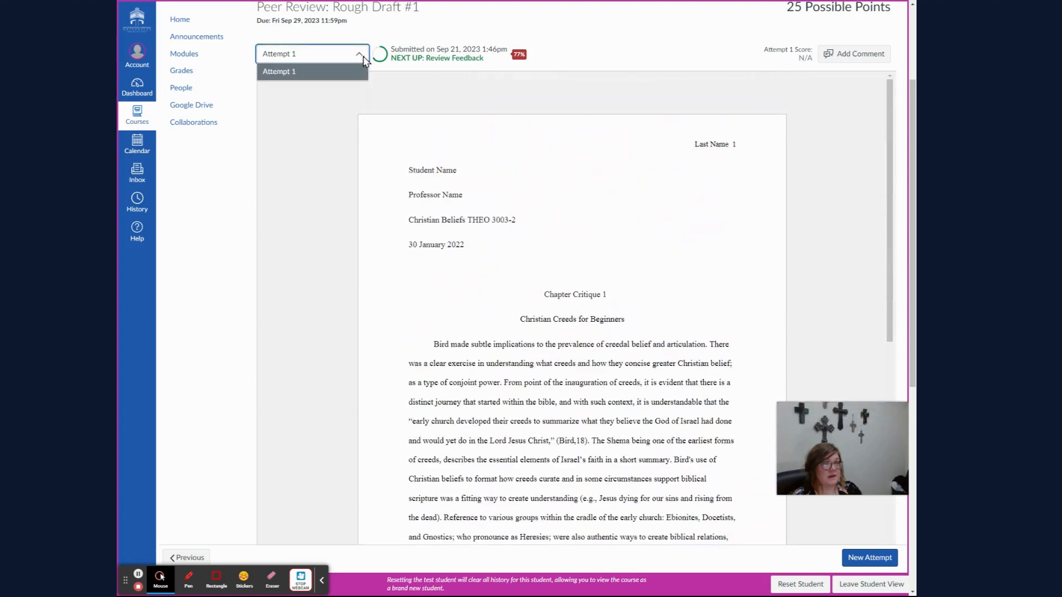
{"action": "left_click", "coordinate": [596, 42]}
{"action": "scroll", "coordinate": [641, 69], "scroll_direction": "up", "scroll_amount": 2}
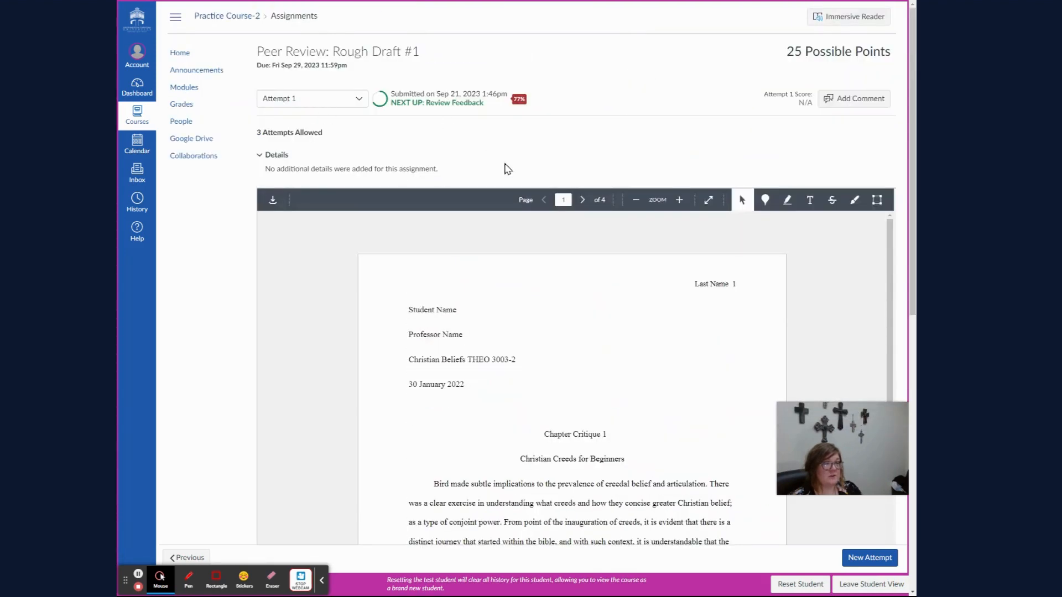
{"action": "scroll", "coordinate": [491, 171], "scroll_direction": "down", "scroll_amount": 10}
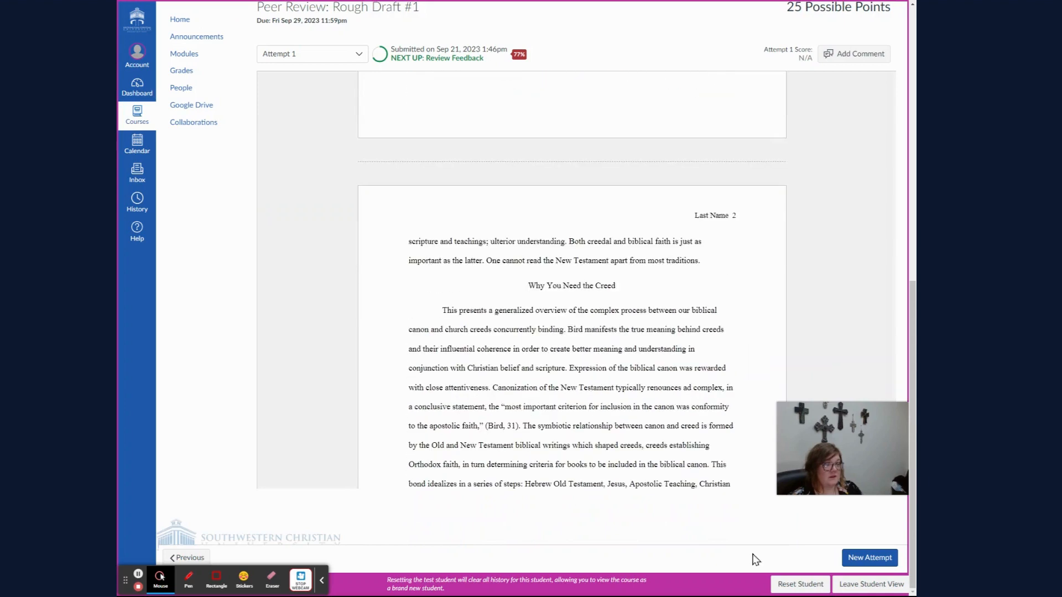
{"action": "left_click", "coordinate": [836, 583]}
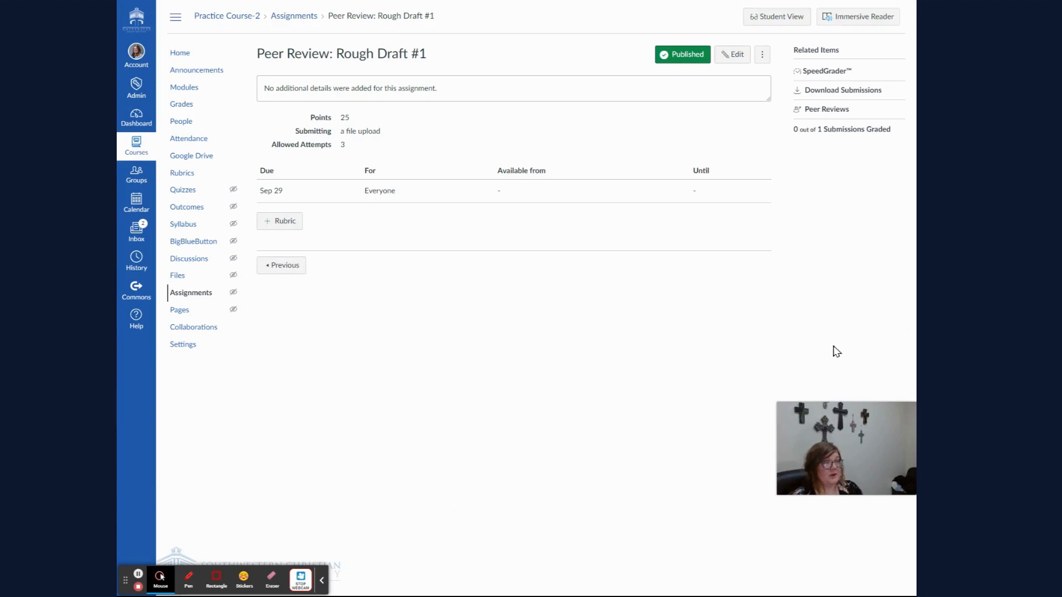
{"action": "key", "text": "ctrl+a"}
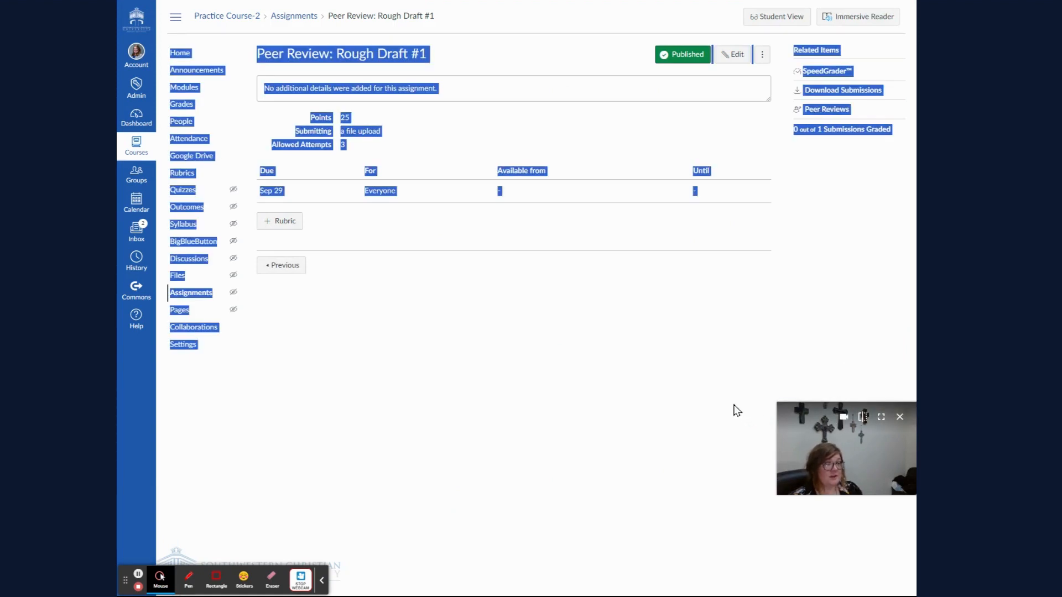
{"action": "left_click", "coordinate": [737, 410]}
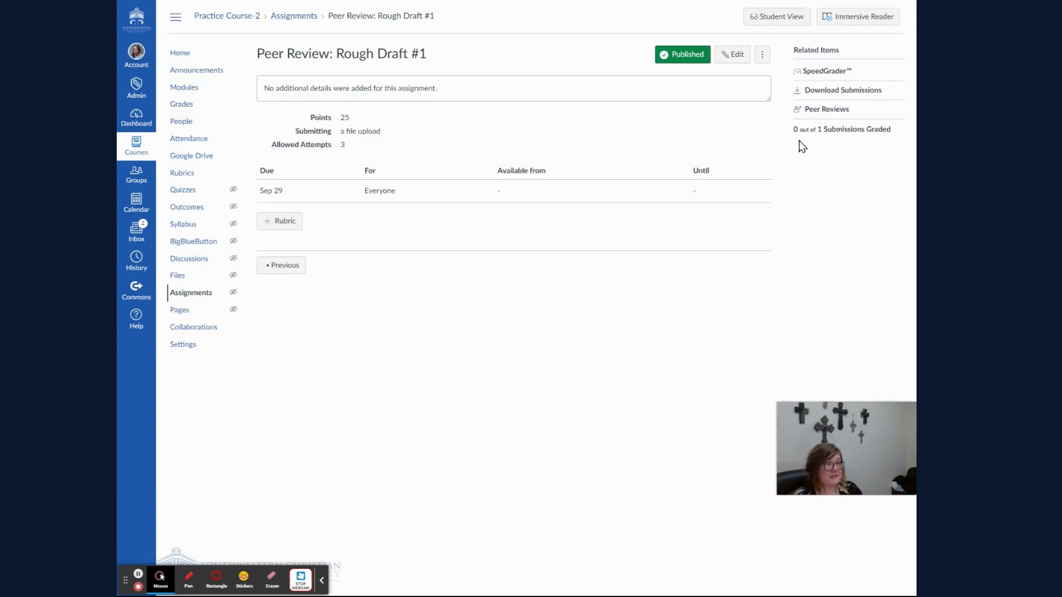